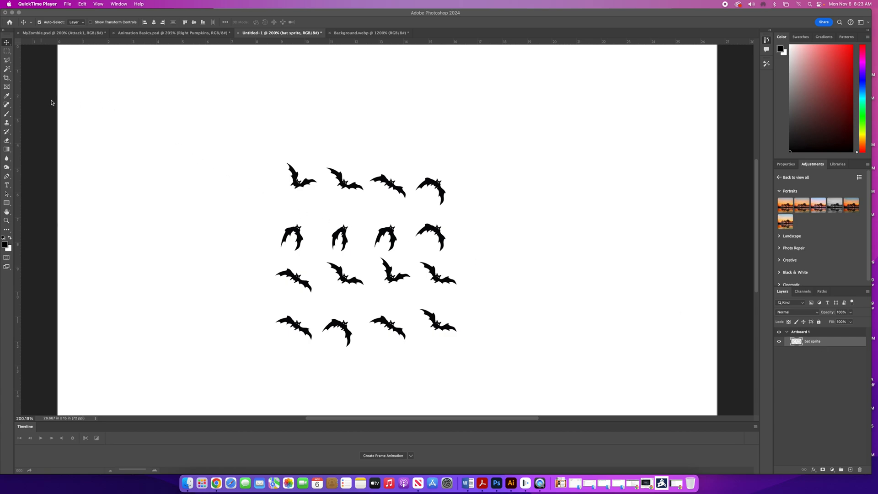
Select the first bat in the sprite sheet's top row with the Magic Wand and copy it
left_click(7, 69)
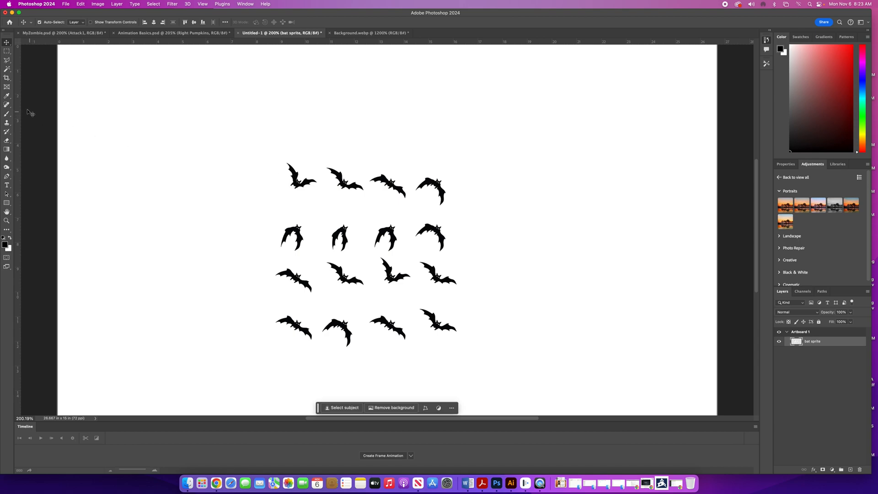
left_click(7, 69)
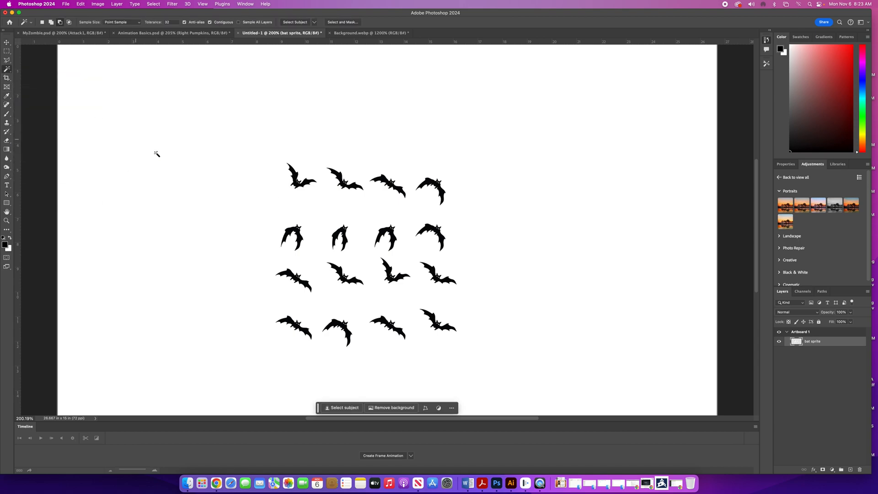
left_click(296, 179)
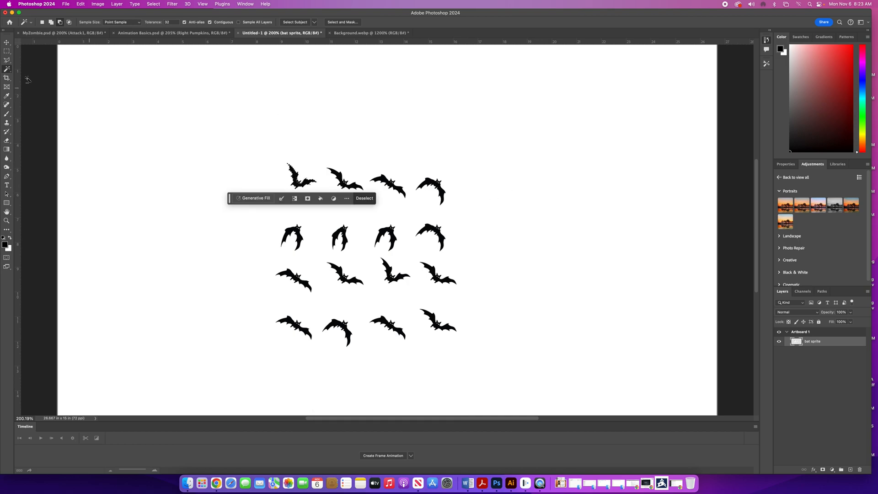
left_click(6, 42)
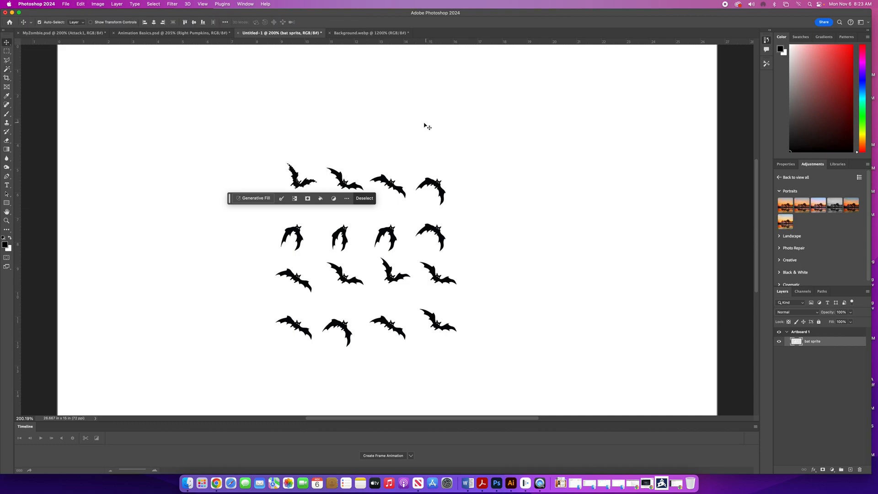
Paste the bat onto a new layer named Bat 1 in MyZombie.psd and place it in the sky's upper-left corner
left_click(39, 22)
left_click(37, 37)
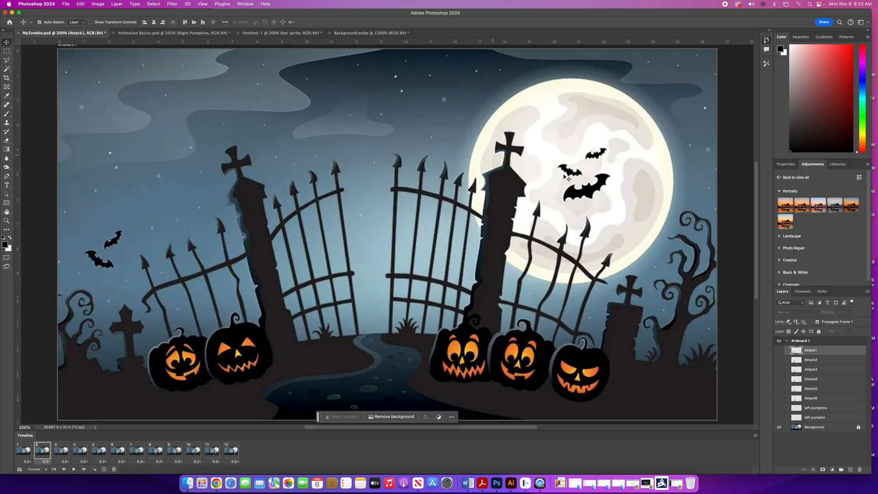
left_click(850, 471)
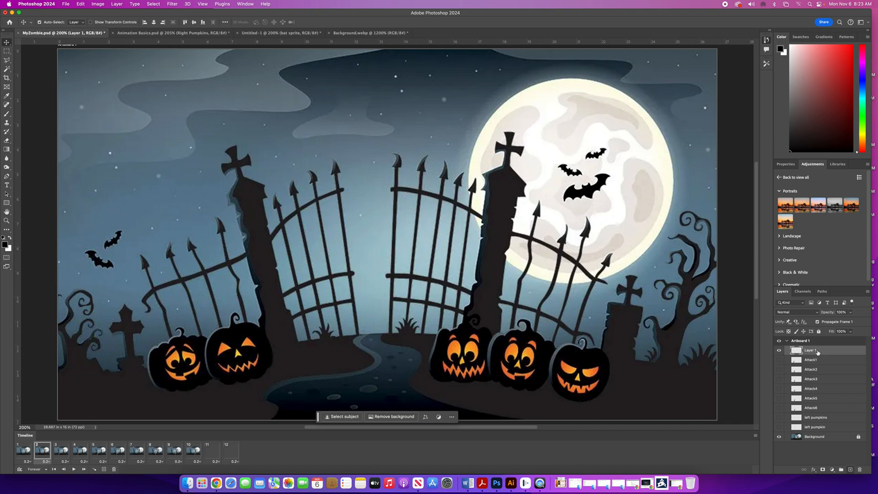
type("Bat")
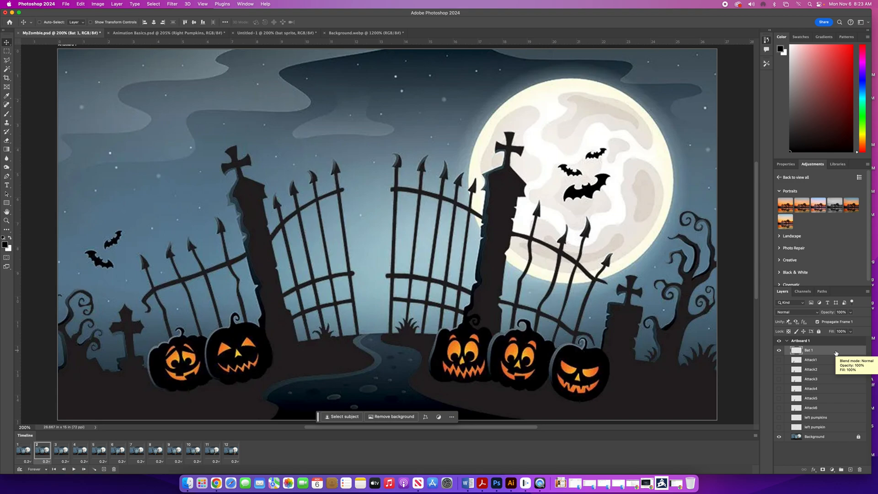
key("super+v")
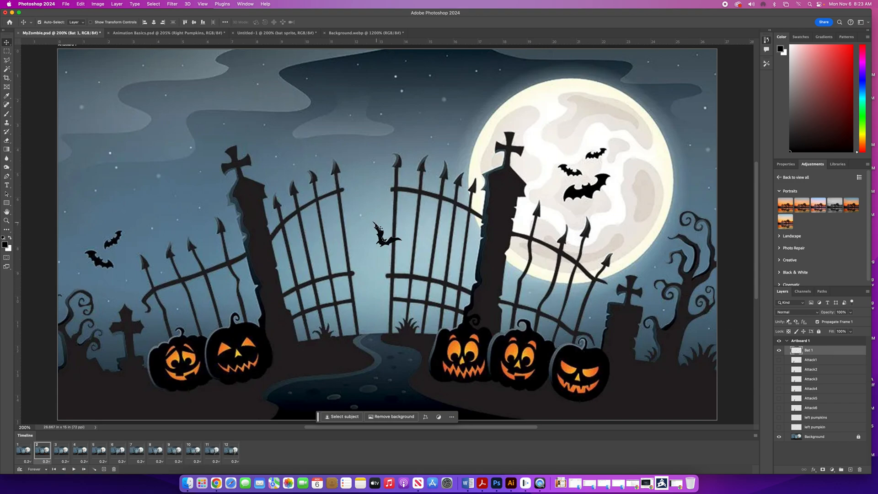
left_click_drag(374, 235, 85, 86)
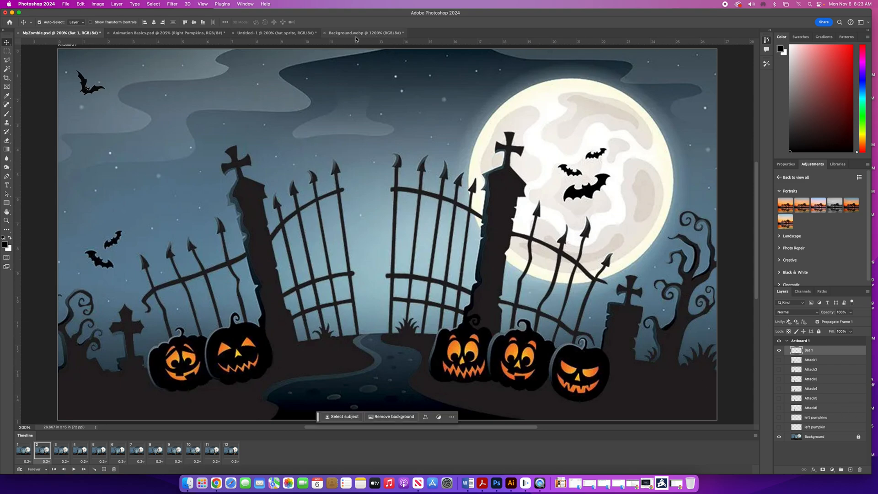
Back in the sprite sheet, replace the selection with the second bat of the top row using the Magic Wand and copy it
left_click(278, 34)
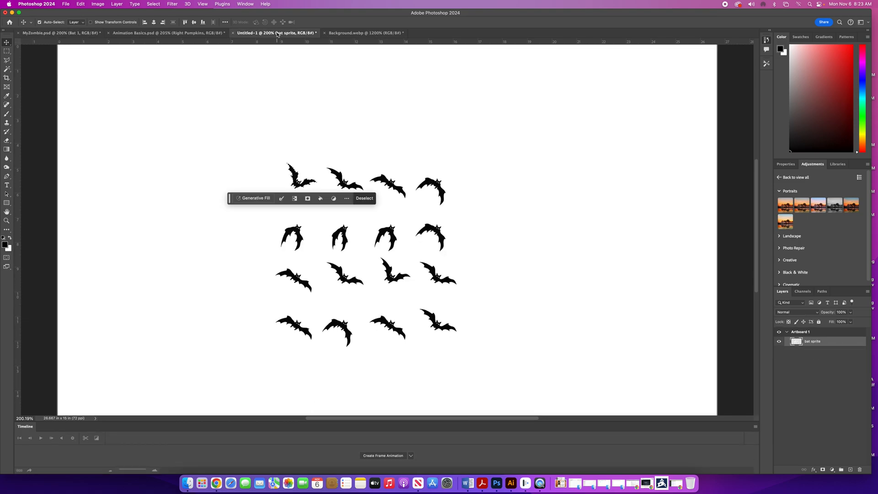
left_click(366, 198)
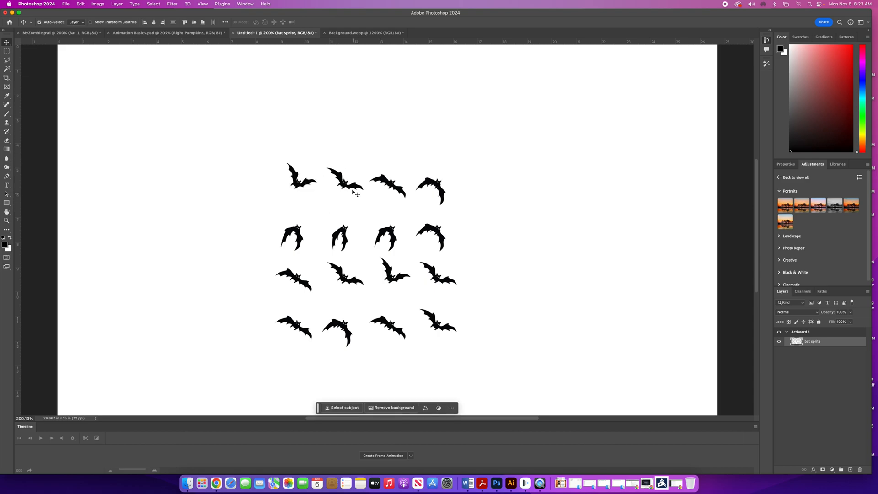
left_click(7, 69)
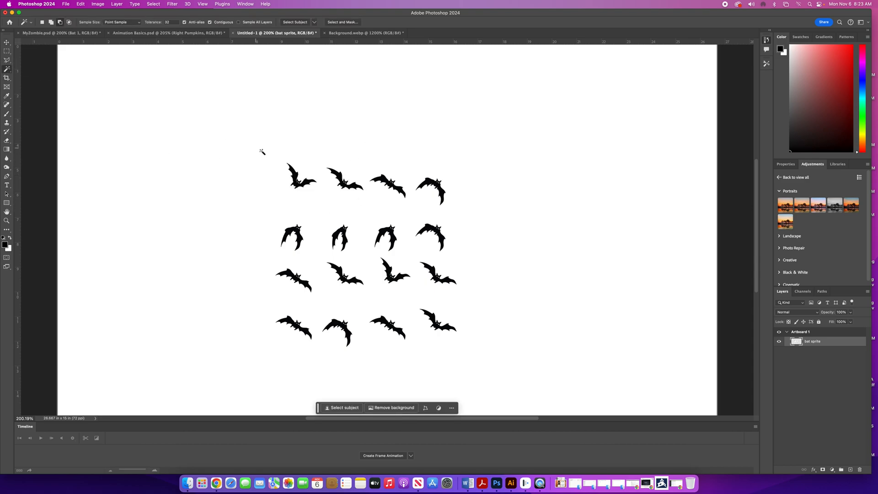
left_click(341, 182)
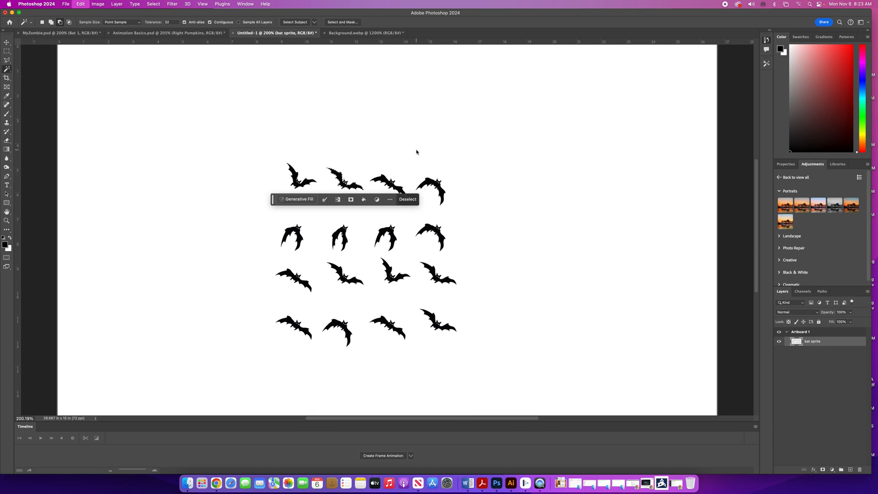
Add a new layer above Bat 1 in MyZombie.psd and name it Bat 2
left_click(52, 33)
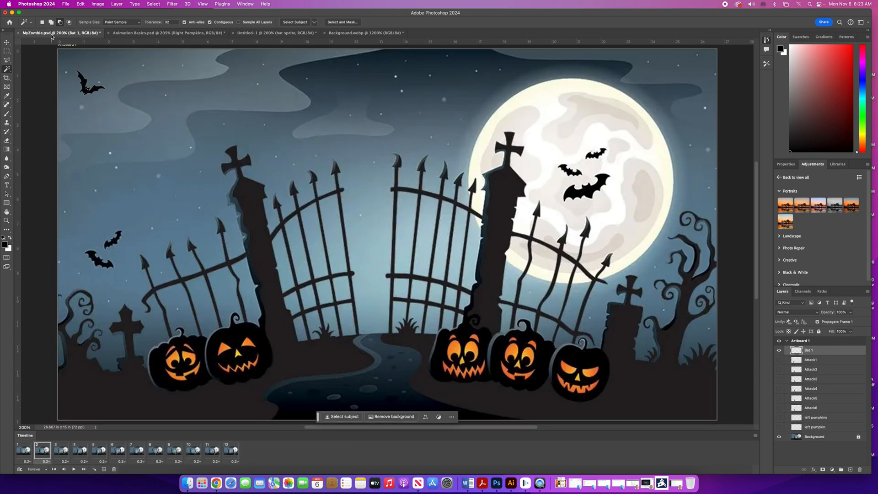
left_click(850, 469)
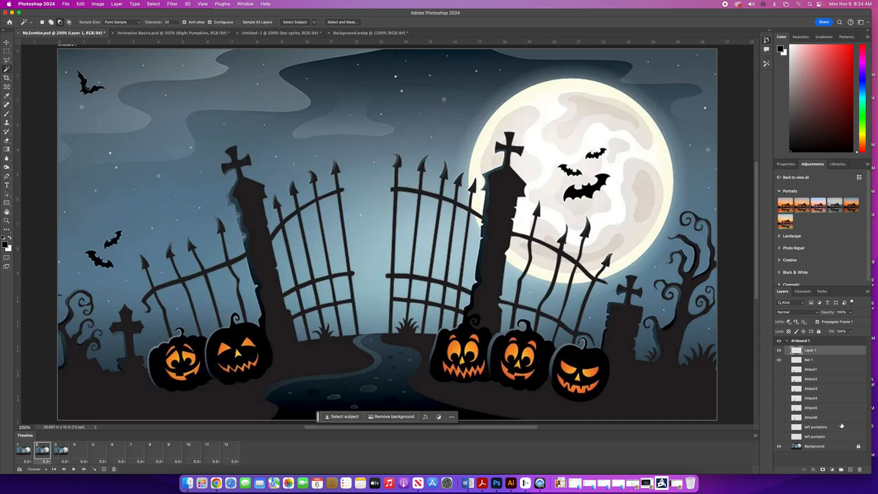
double_click(824, 351)
type("Bat 2")
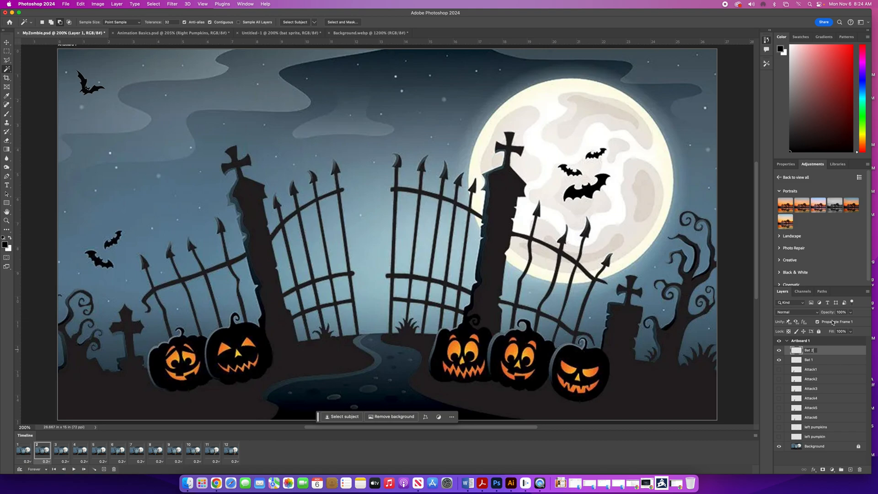
key("Return")
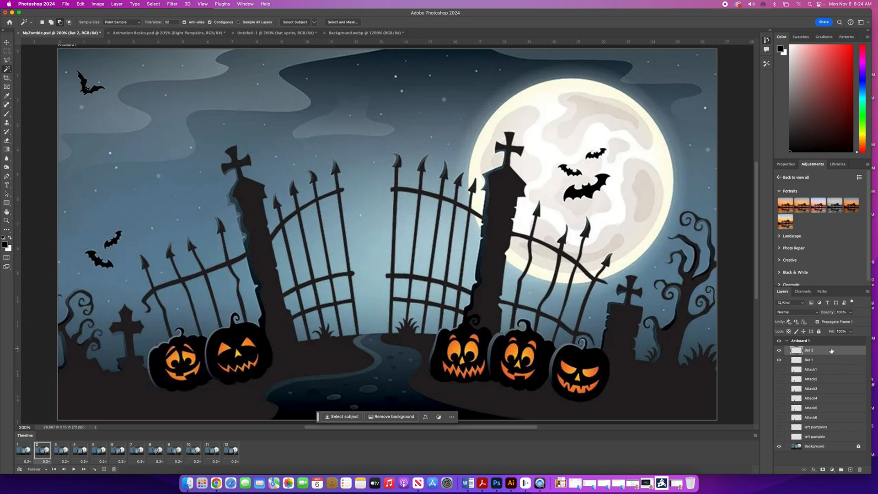
Paste the second bat onto the Bat 2 layer and move it in the sky to the lower right of the first bat
key("super+v")
left_click(7, 42)
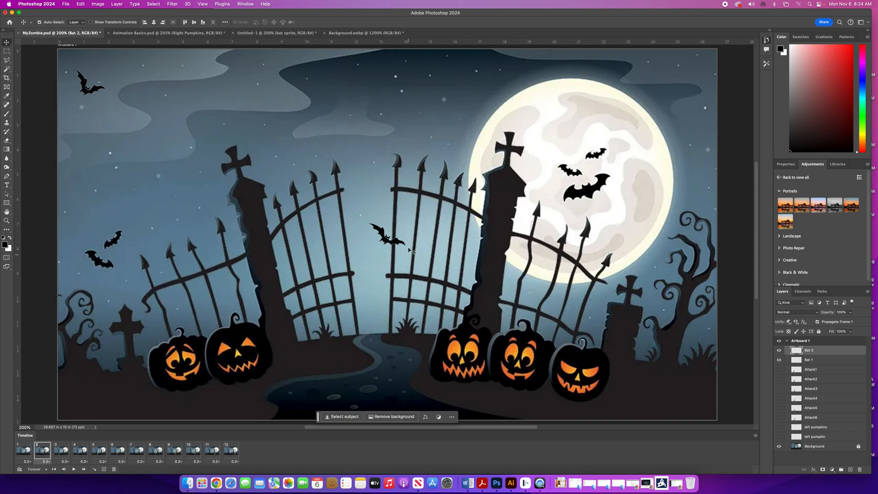
left_click_drag(391, 240, 163, 136)
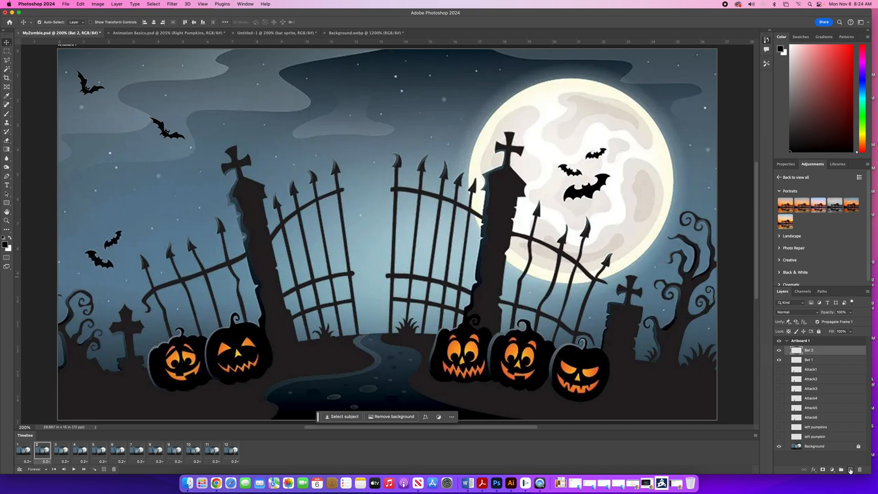
Back in the sprite sheet, replace the selection with the third bat of the top row using the Magic Wand and copy it
left_click(270, 34)
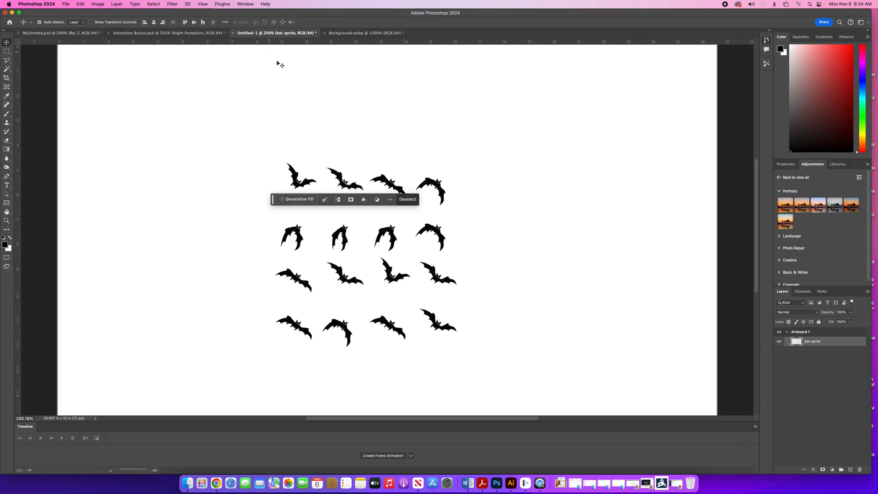
left_click(408, 200)
left_click(7, 69)
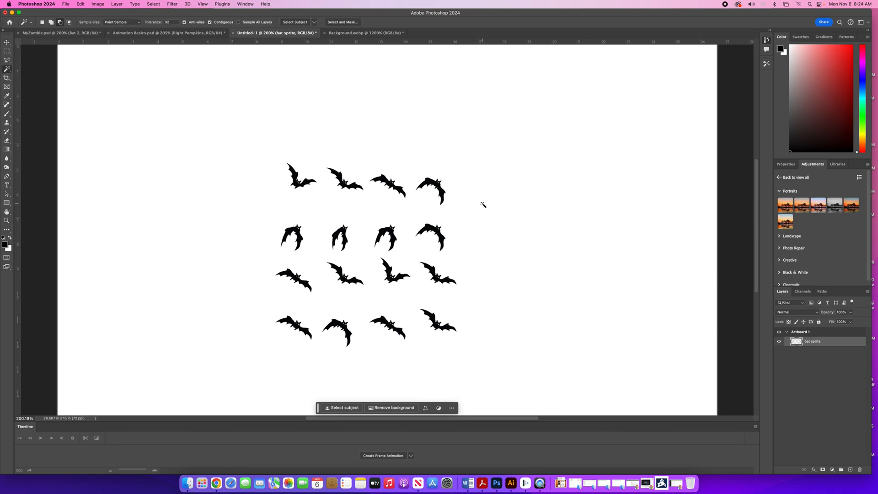
left_click(381, 178)
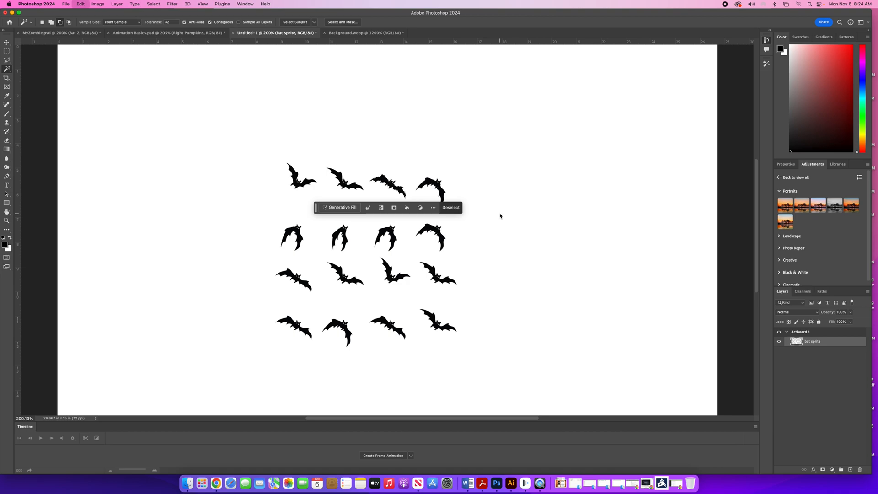
Add a new layer above Bat 2 in MyZombie.psd and name it Bat 3
left_click(46, 36)
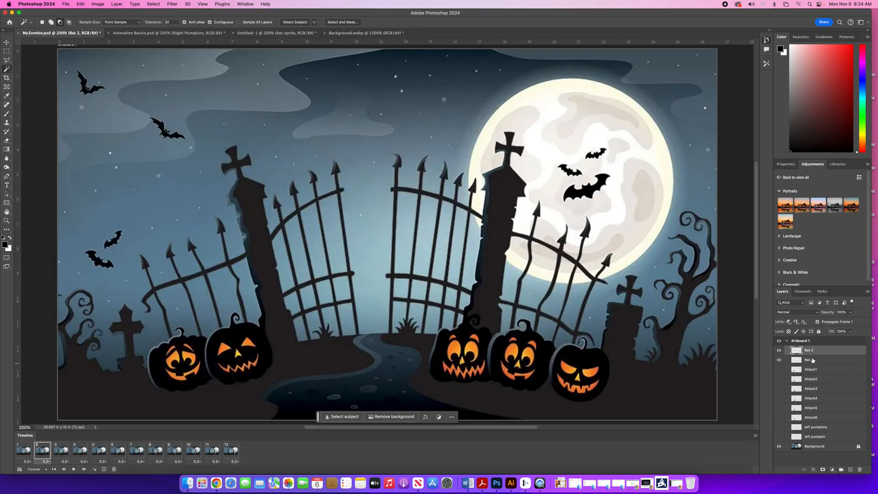
left_click(850, 470)
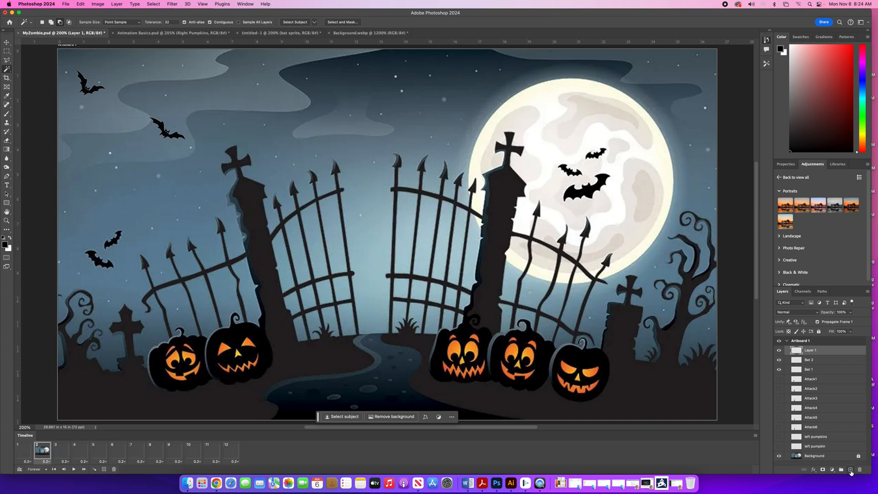
double_click(810, 350)
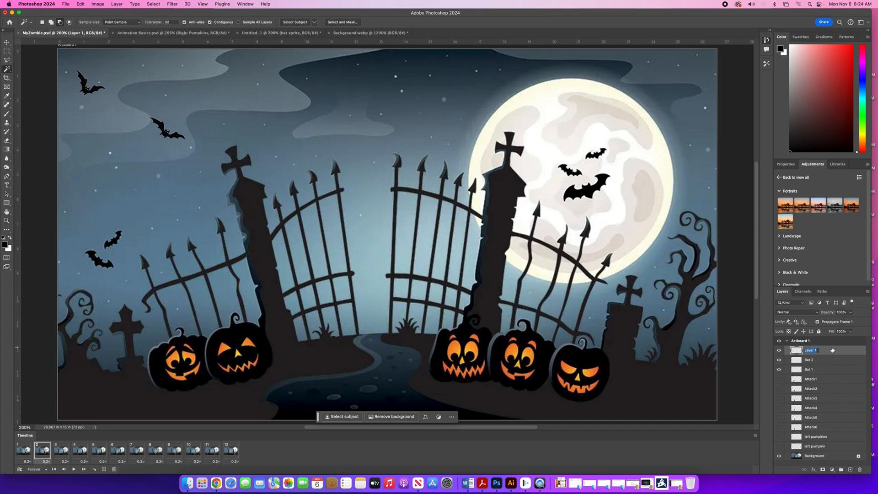
type("Bat 3")
left_click(856, 355)
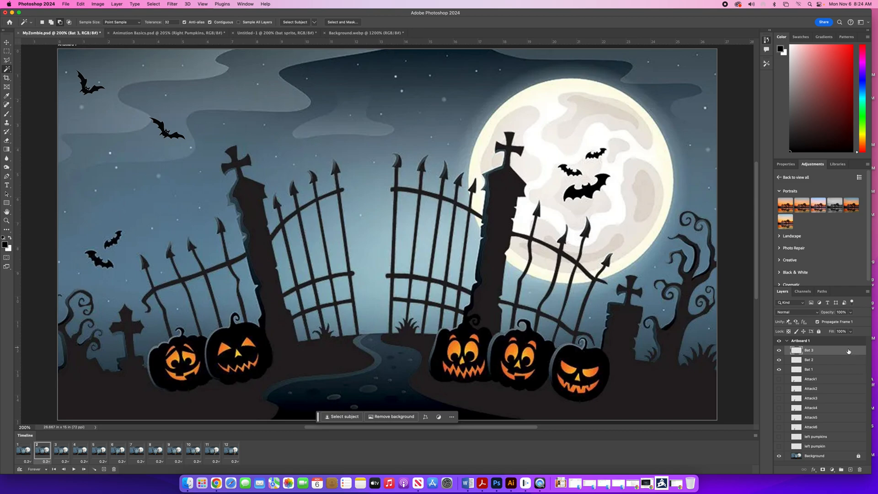
Paste the third bat onto the Bat 3 layer and move it above the left gate pillar's cross, right of the second bat
key("super+v")
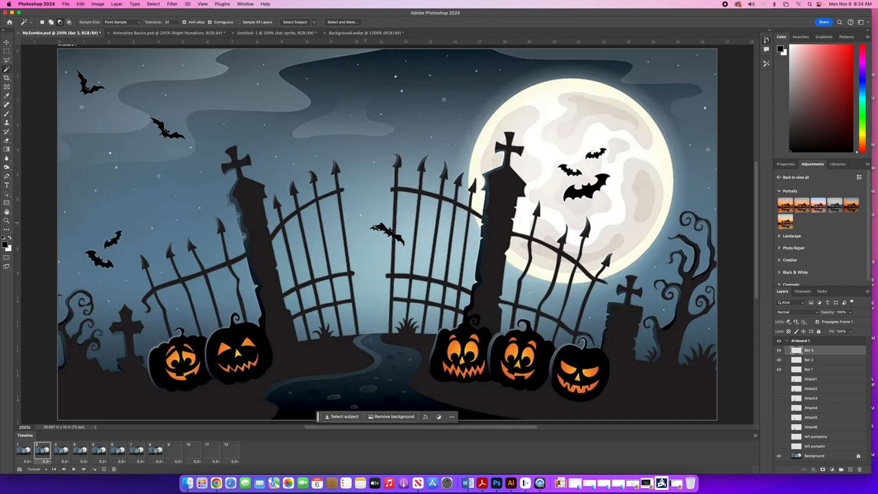
left_click(7, 42)
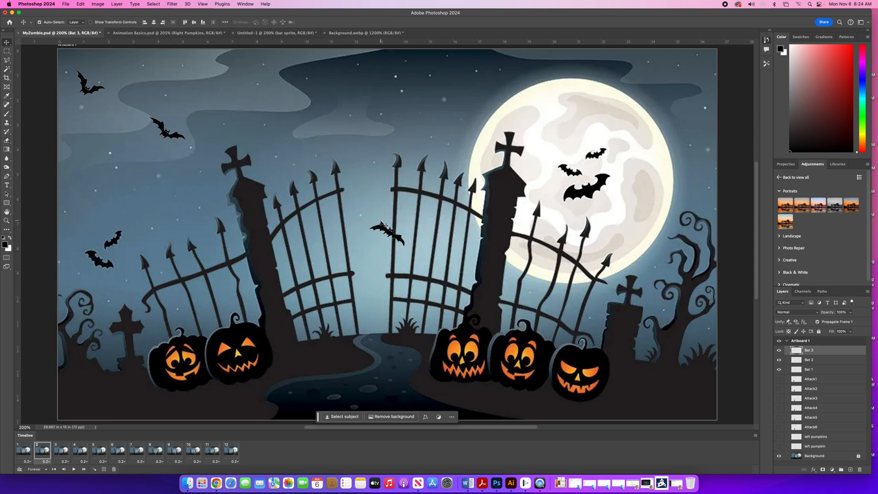
left_click_drag(385, 232, 270, 124)
Scale the bat on the Bat 3 layer up to about 120% and shift it slightly lower in the sky
left_click(66, 4)
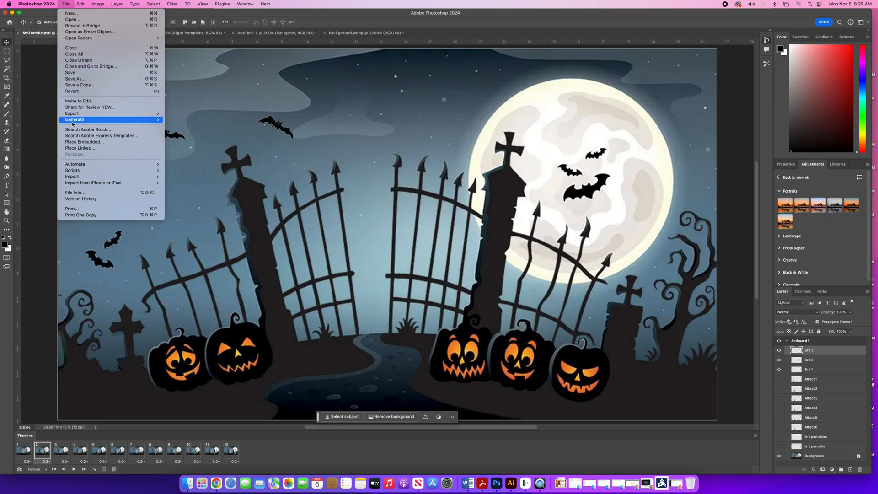
mouse_move(81, 4)
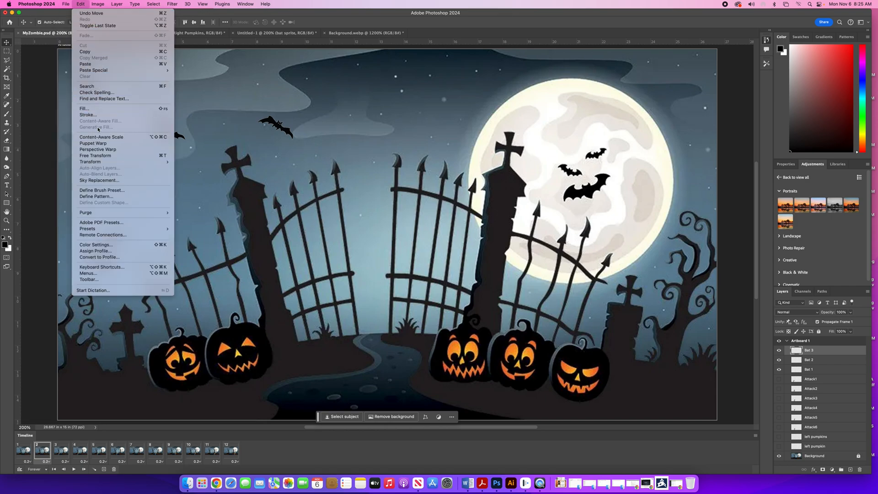
mouse_move(110, 163)
left_click(192, 172)
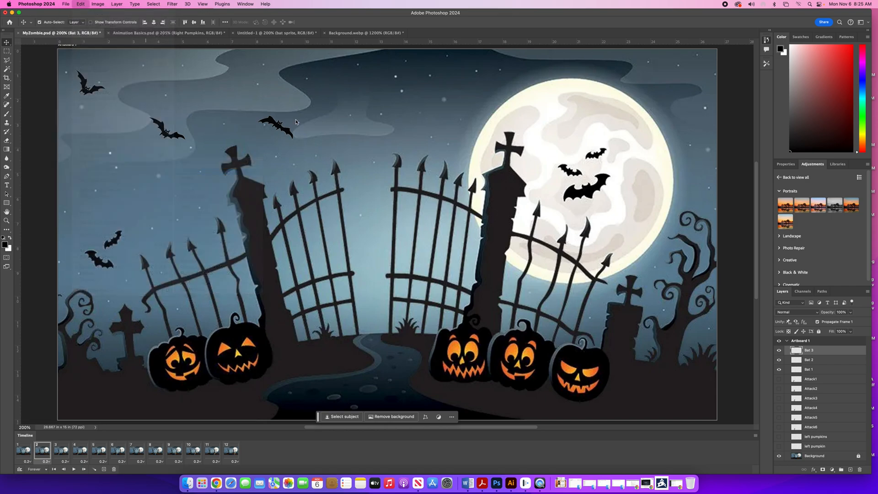
left_click_drag(295, 114, 275, 139)
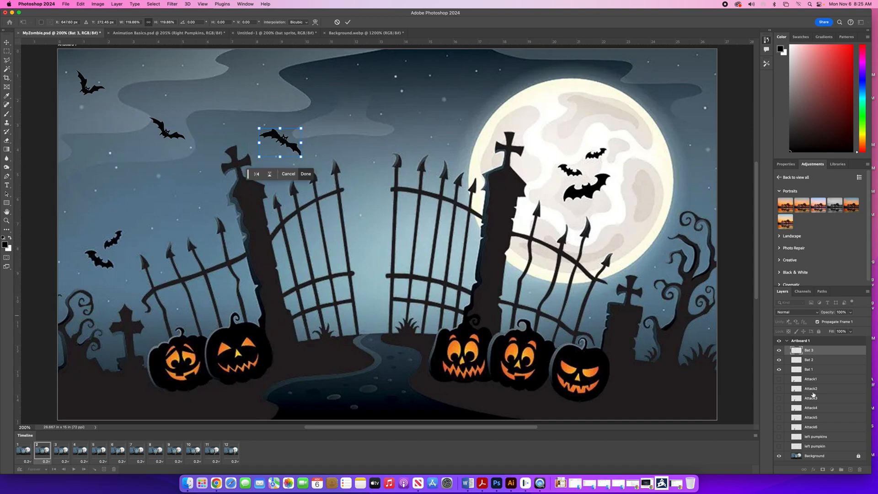
left_click(311, 177)
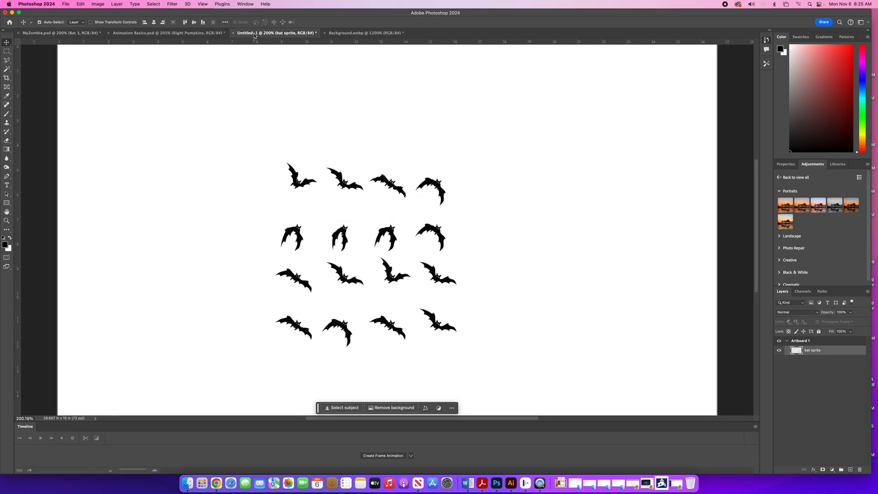
In the sprite sheet, replace the selection with the fourth bat of the top row using the Magic Wand and copy it
left_click(274, 32)
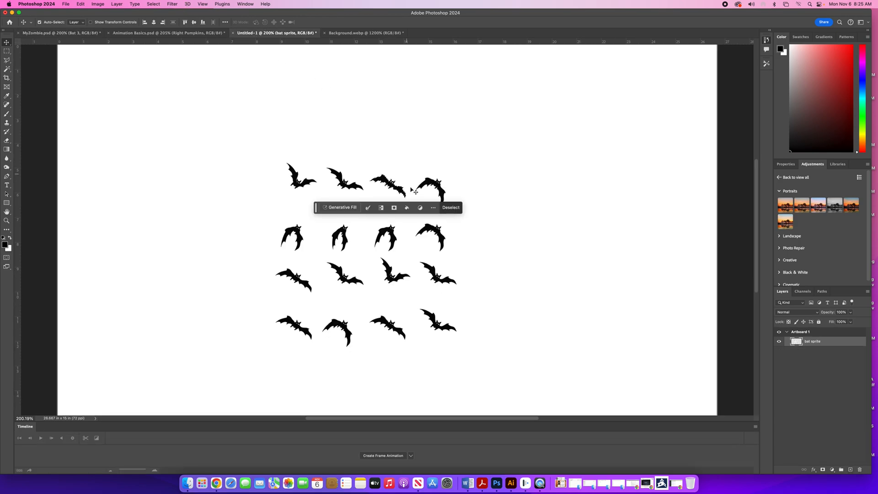
left_click(455, 207)
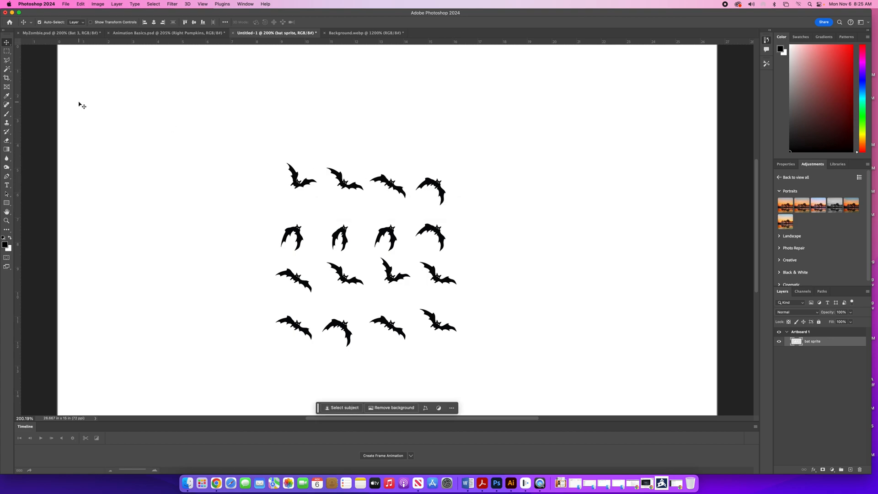
left_click(7, 70)
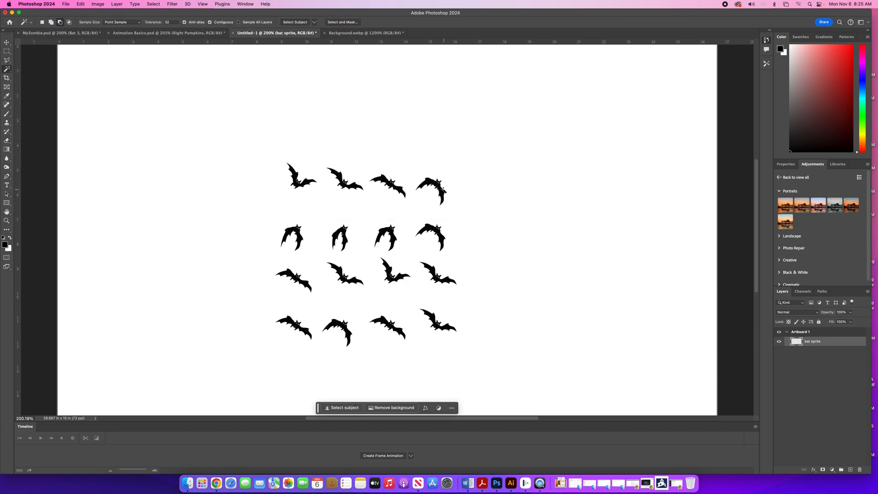
left_click(430, 182)
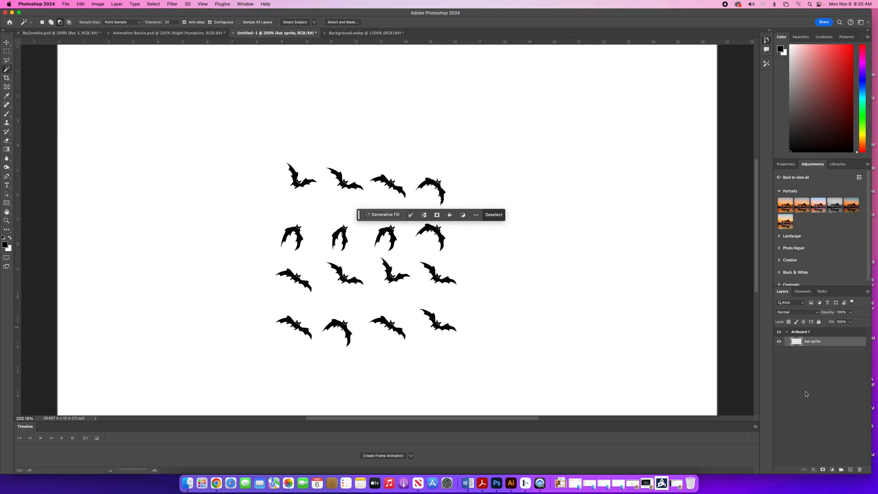
Add a new layer above Bat 3 in MyZombie.psd and name it Bat 4
left_click(73, 33)
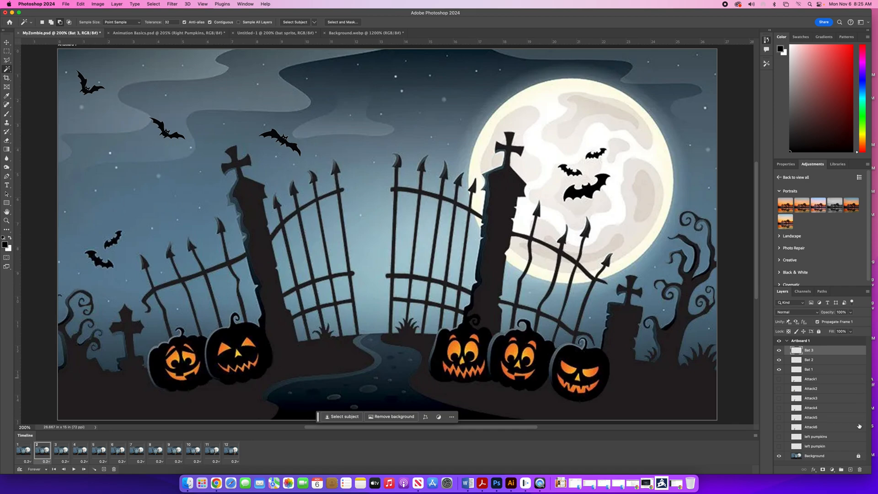
left_click(851, 470)
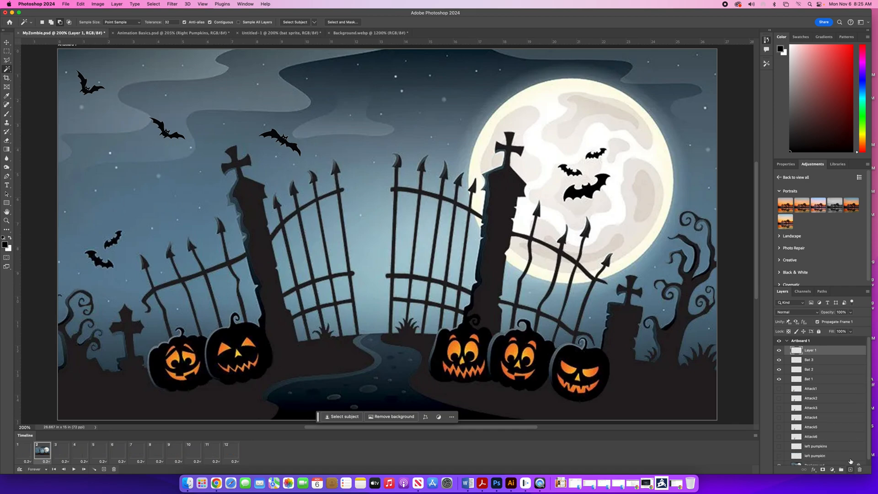
double_click(815, 350)
type("Bat 4")
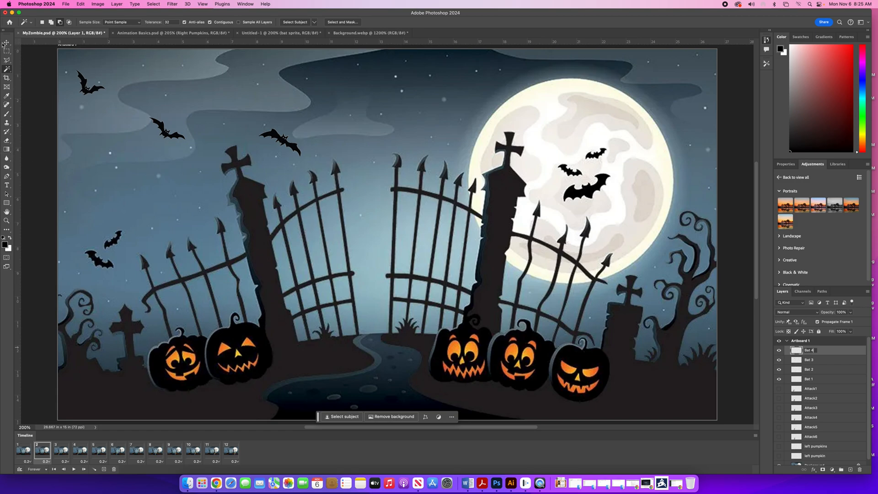
key("Return")
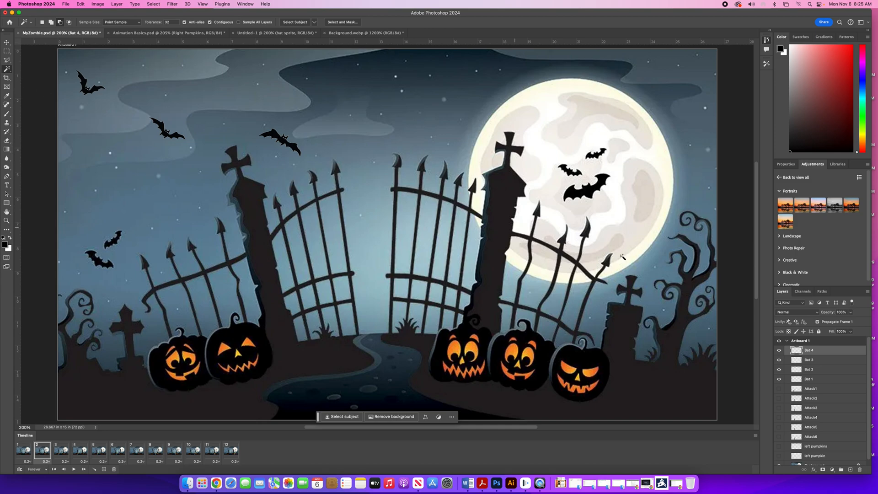
double_click(847, 351)
left_click(438, 118)
Paste the fourth bat onto the Bat 4 layer and move it into the upper part of the opening between the gates
left_click(7, 42)
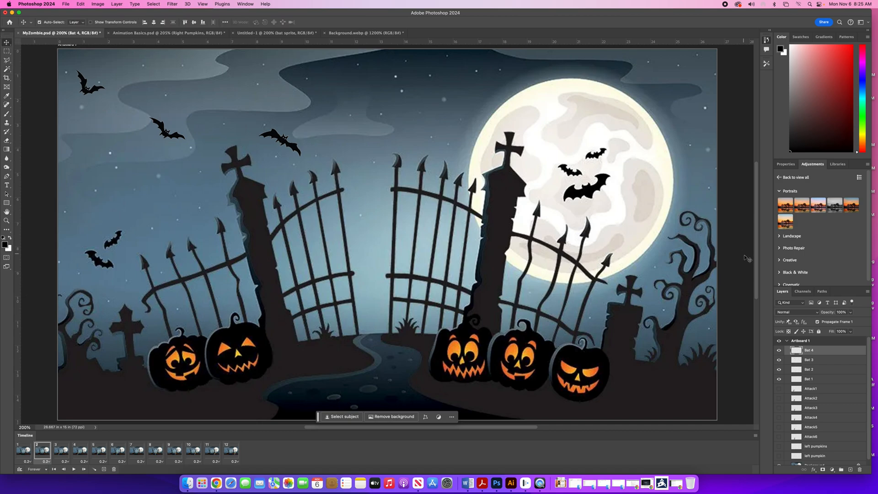
key("super+v")
left_click_drag(393, 230, 370, 196)
Scale the bat on the Bat 4 layer down to about 68% and move it high into the sky above the gate opening
left_click(80, 3)
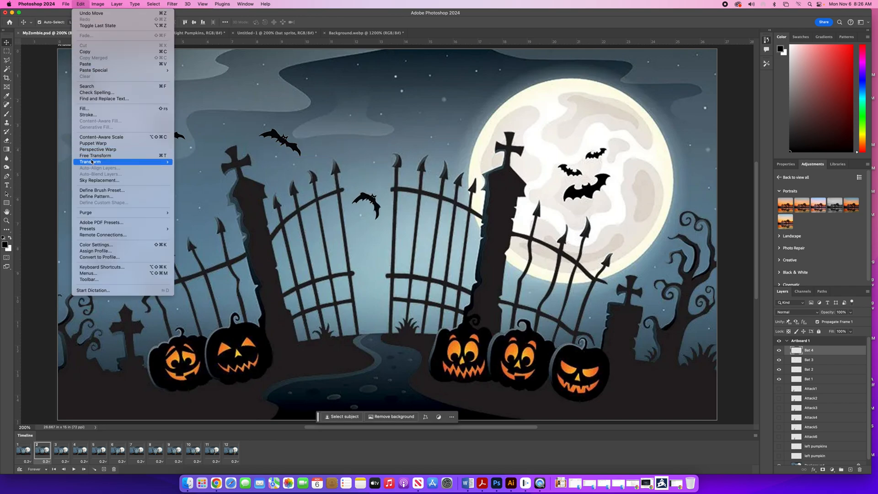
mouse_move(154, 162)
left_click(185, 172)
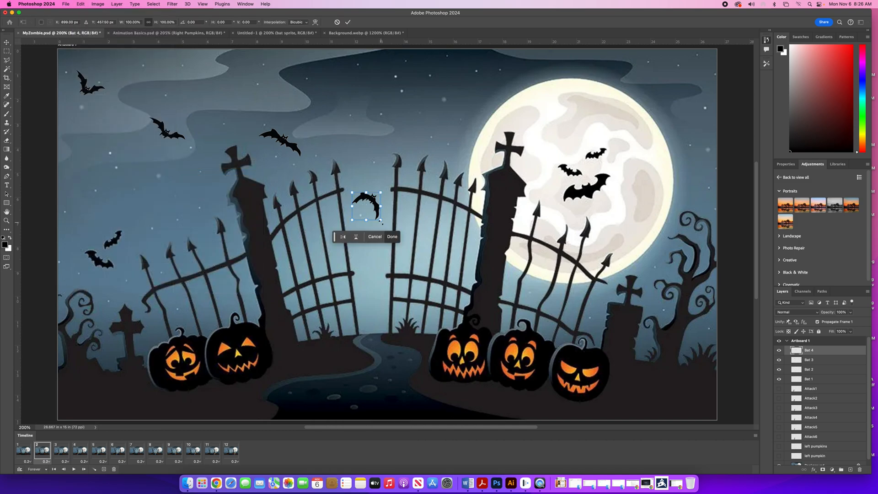
left_click_drag(381, 221, 372, 211)
left_click_drag(366, 189, 369, 86)
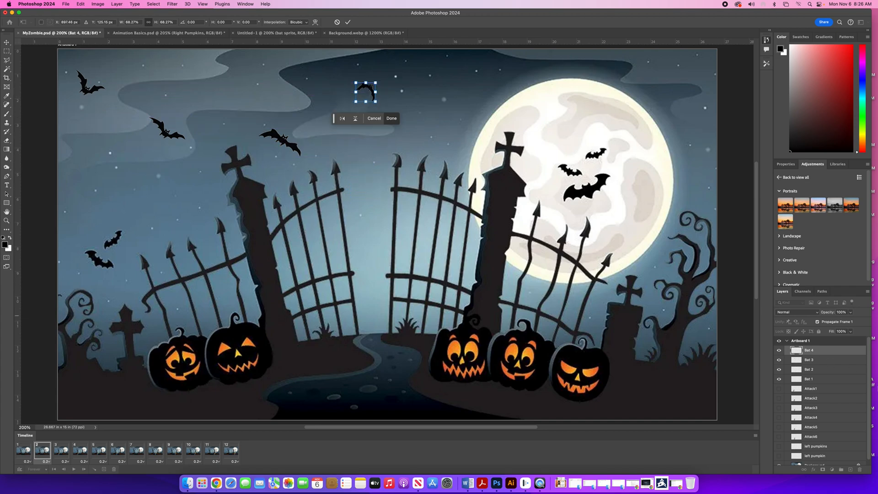
left_click(400, 118)
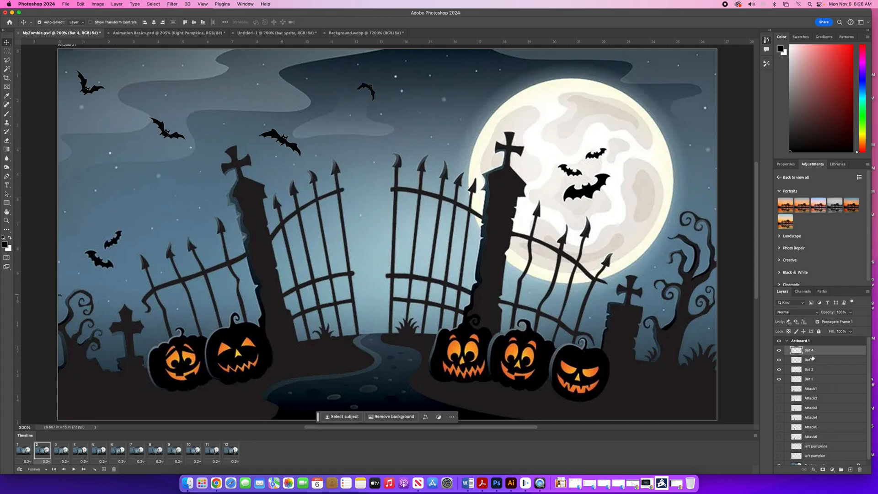
In the sprite sheet, clear the selection, reselect the fourth bat of the top row with the Magic Wand and copy it
left_click(248, 34)
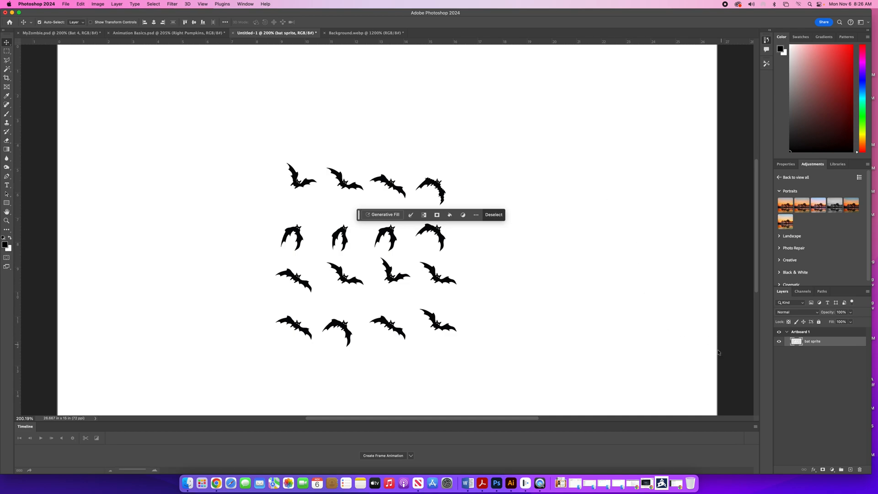
left_click(32, 33)
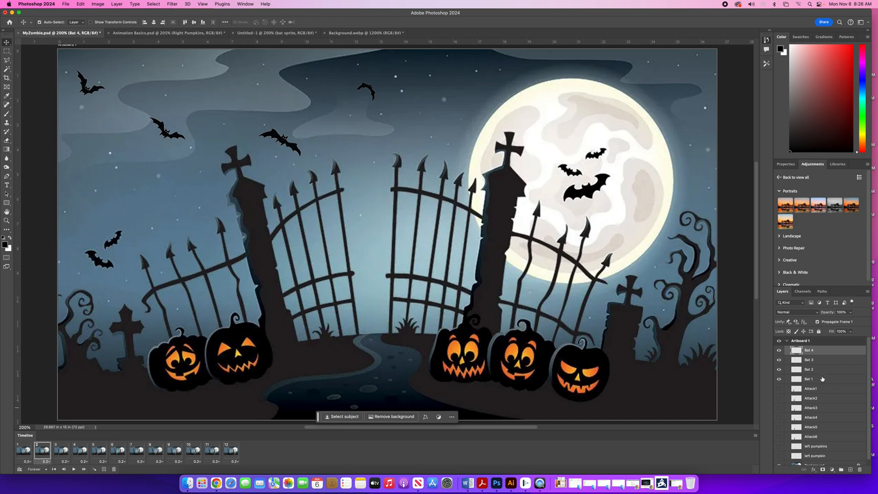
left_click(275, 34)
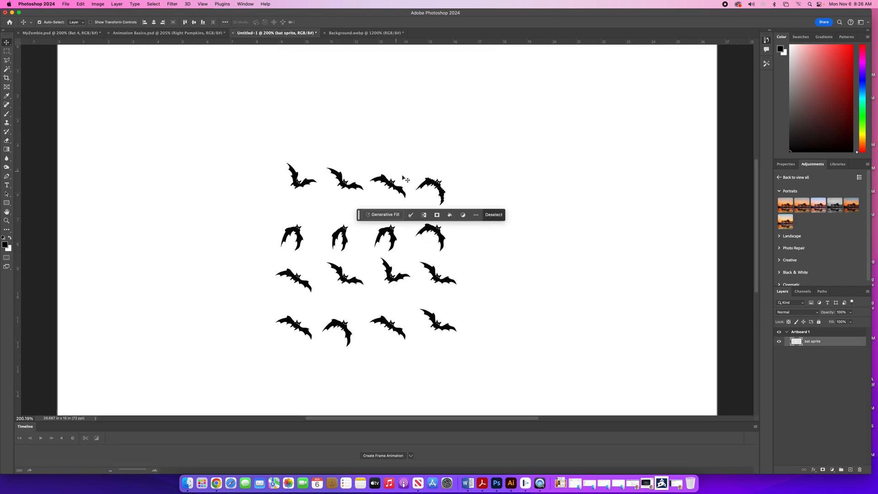
key("super+d")
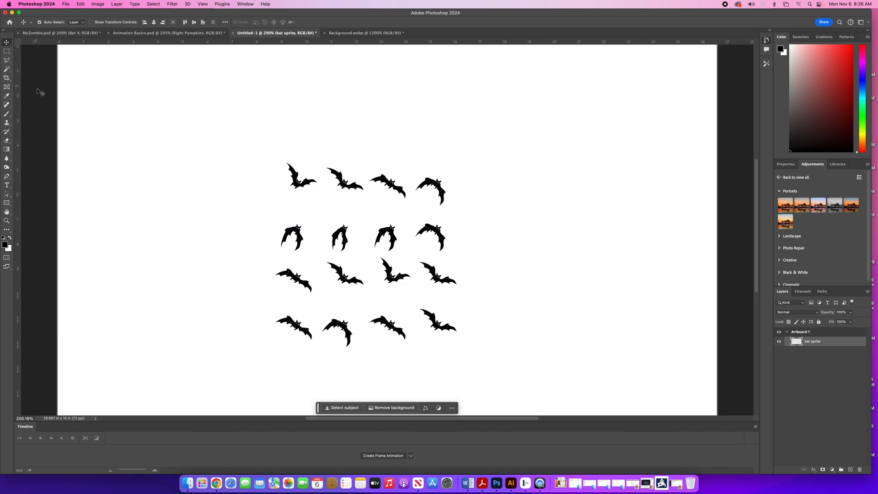
left_click(7, 69)
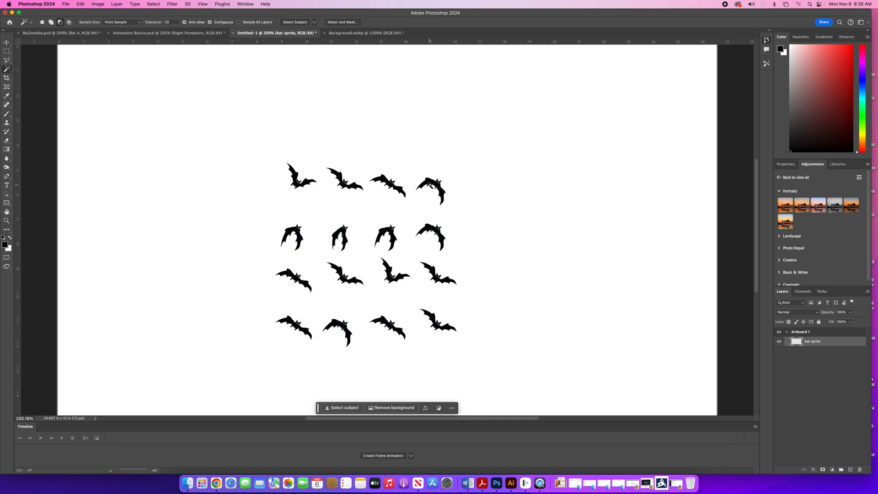
left_click(428, 183)
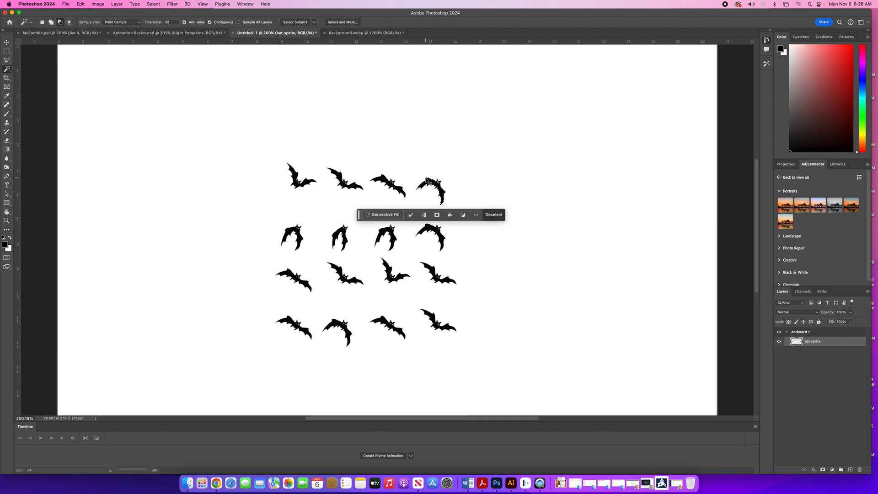
key("super+c")
Add a new layer above Bat 4 in MyZombie.psd and name it Bat 5
left_click(71, 36)
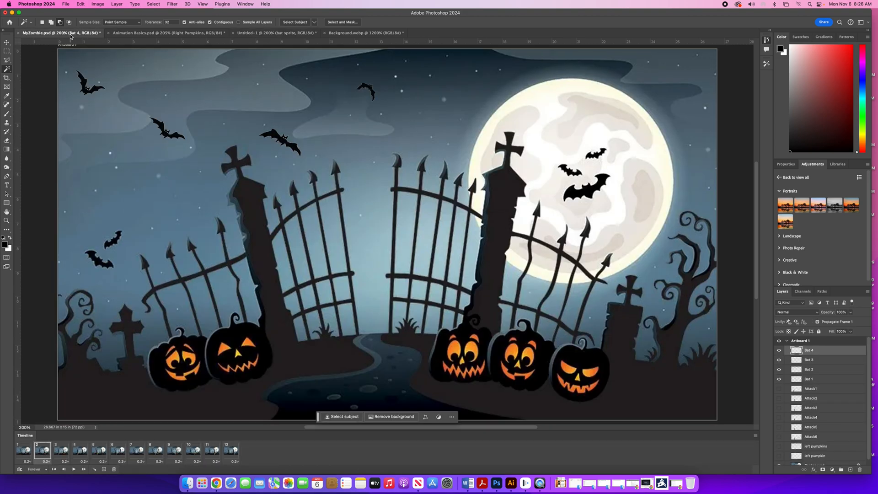
left_click(849, 469)
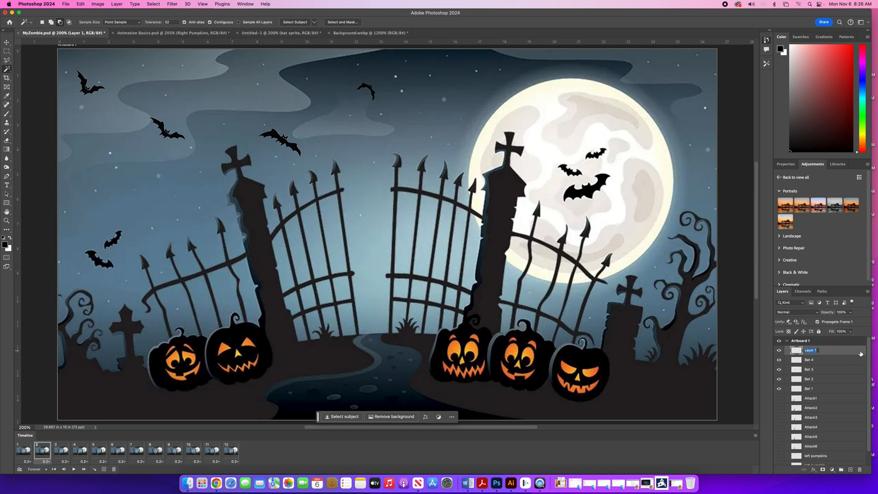
type("Bat 5")
key("Return")
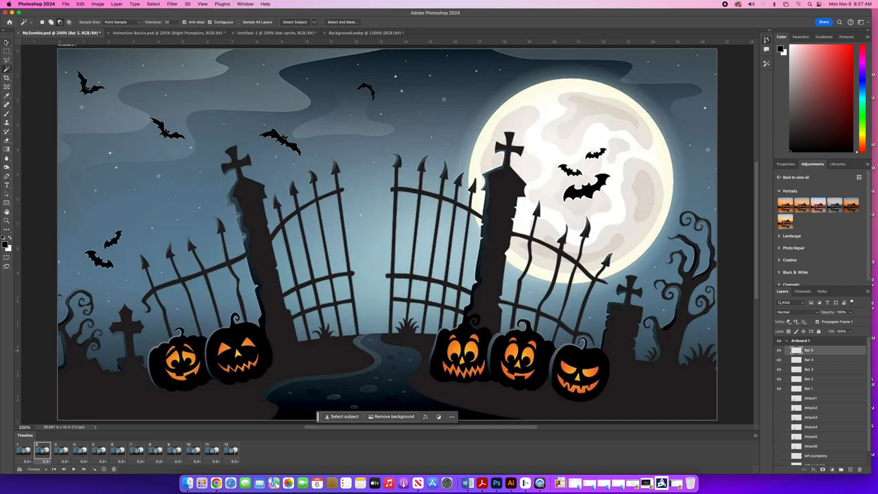
left_click(445, 110)
left_click(7, 52)
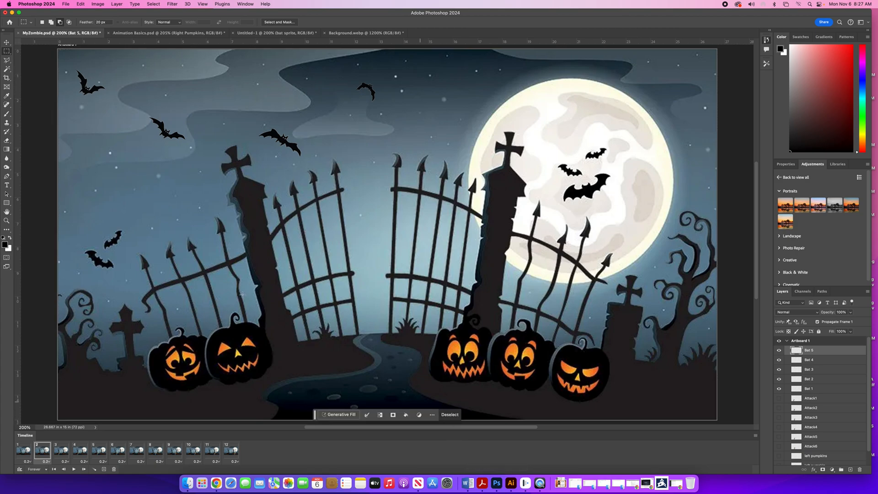
left_click(309, 340)
Paste the copied bat onto the Bat 5 layer and move it up to the spike tips of the right gate
left_click(6, 42)
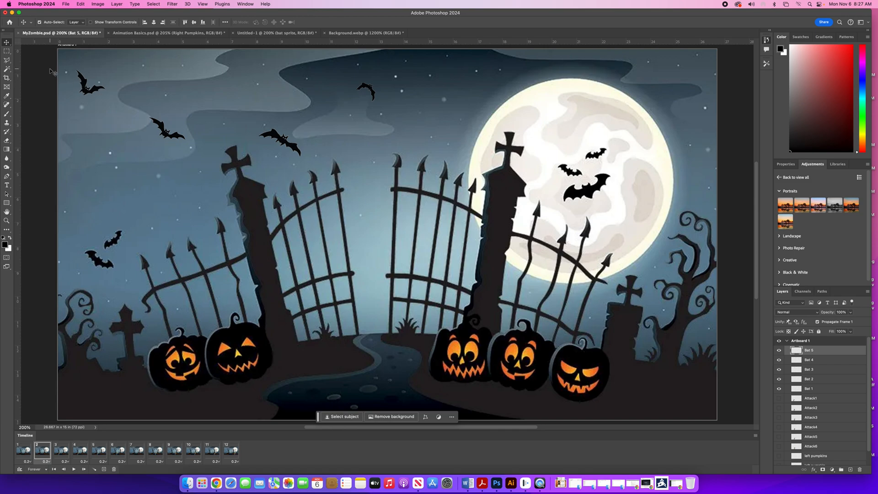
key("super+v")
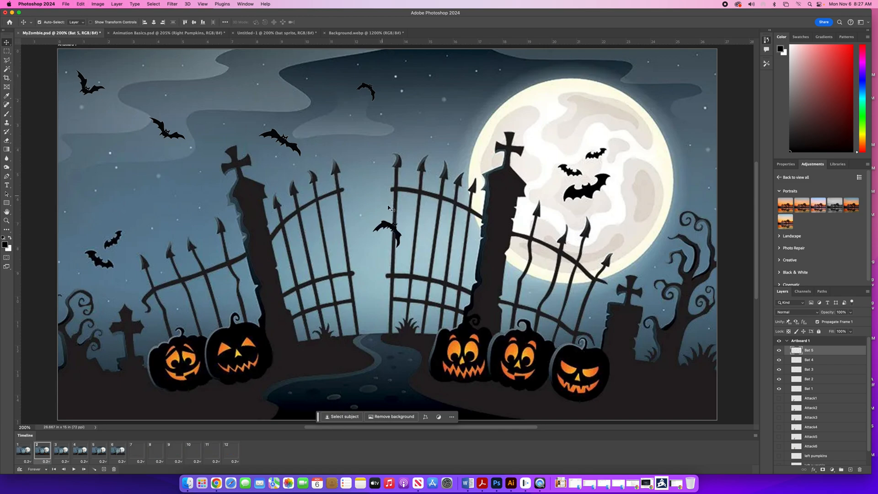
left_click_drag(383, 232, 400, 154)
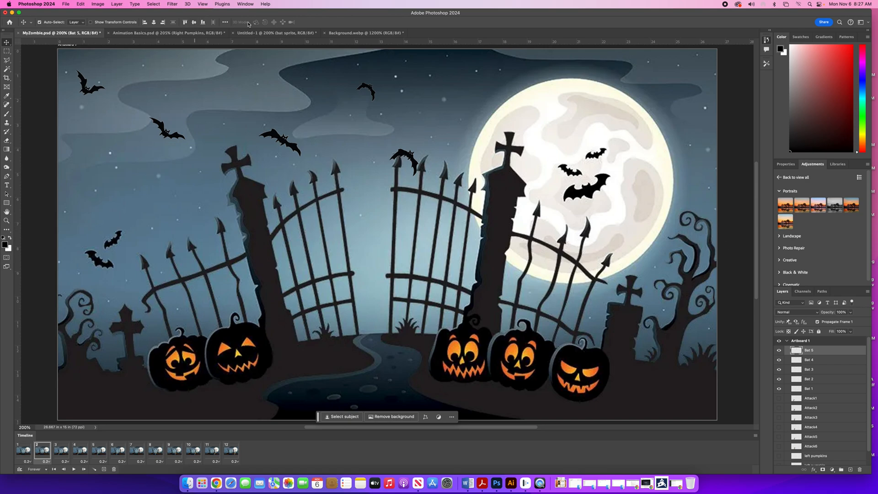
Deselect the bat in the sprite sheet and return to MyZombie.psd
left_click(270, 32)
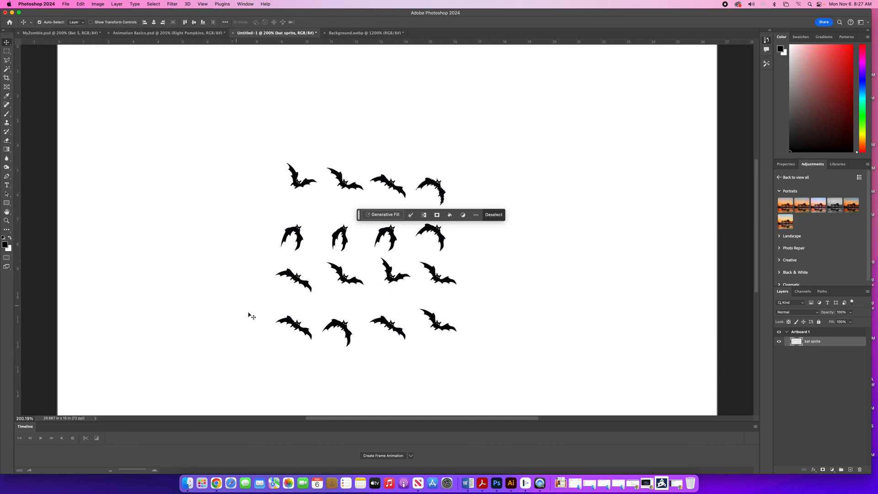
left_click(494, 215)
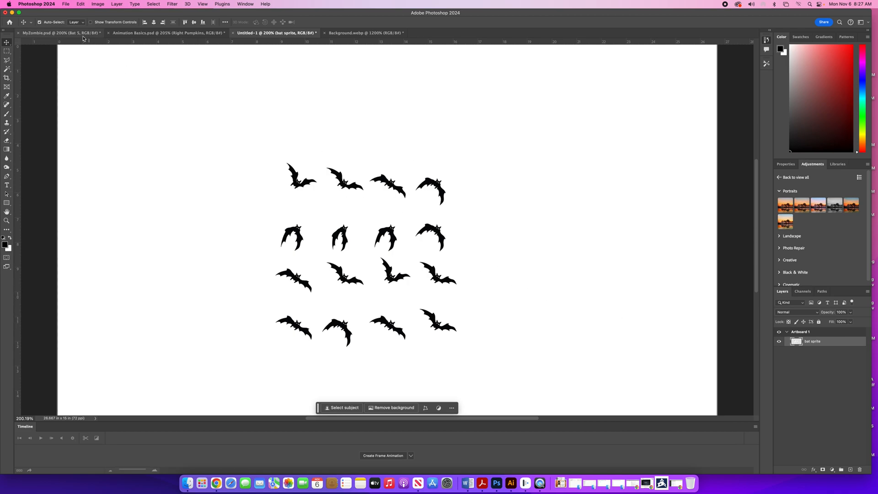
left_click(51, 34)
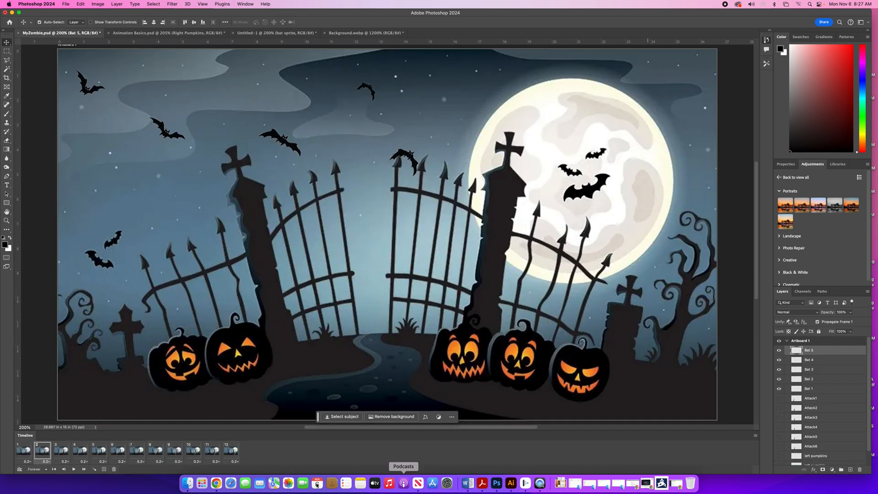
On animation frame 1, hide the Bat 2, Bat 3, Bat 4 and Bat 5 layers so only Bat 1 shows
left_click(19, 452)
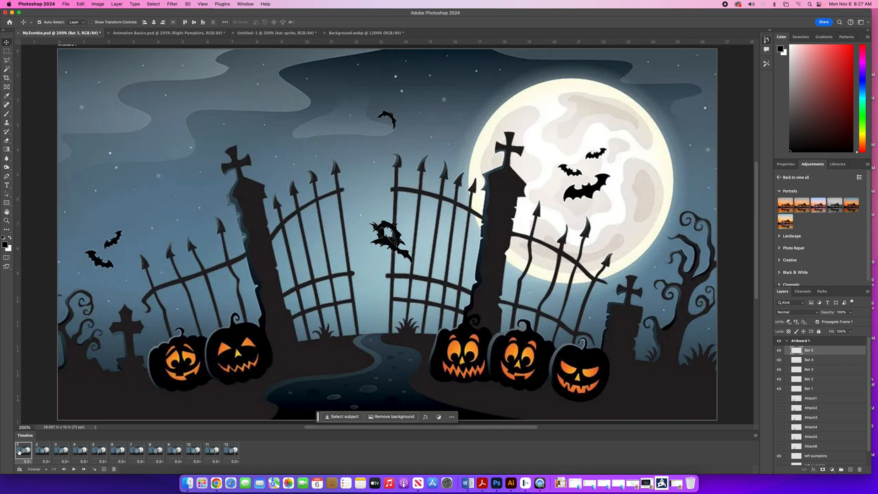
left_click(779, 380)
left_click(779, 369)
left_click(780, 360)
left_click(779, 351)
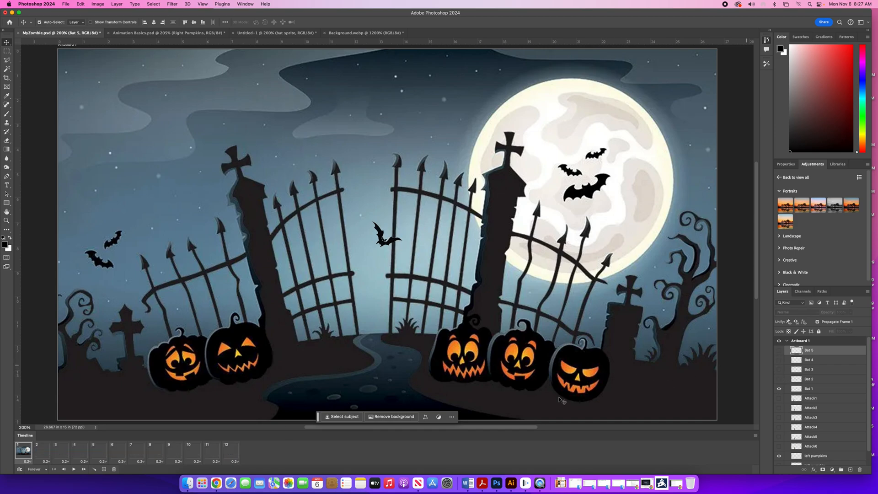
Replace Bat 1 with Bat 2 as the visible bat layer on frame 2, and with Bat 3 on frame 3
left_click(43, 451)
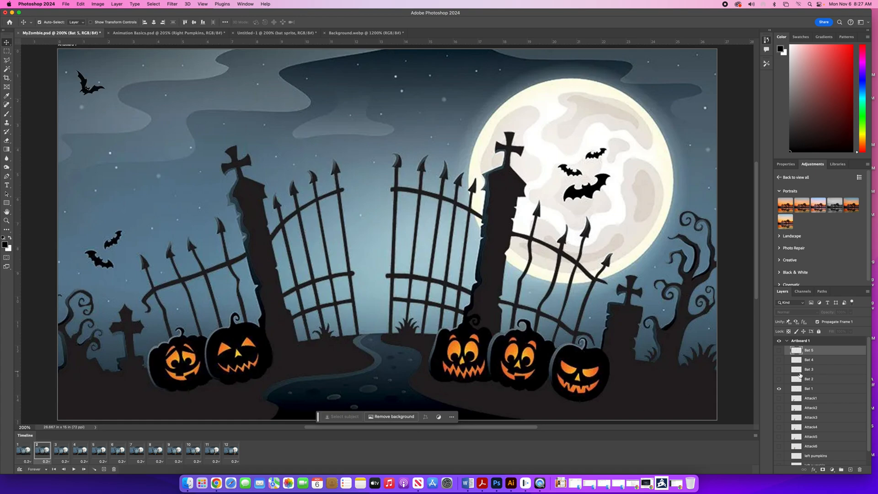
left_click(779, 388)
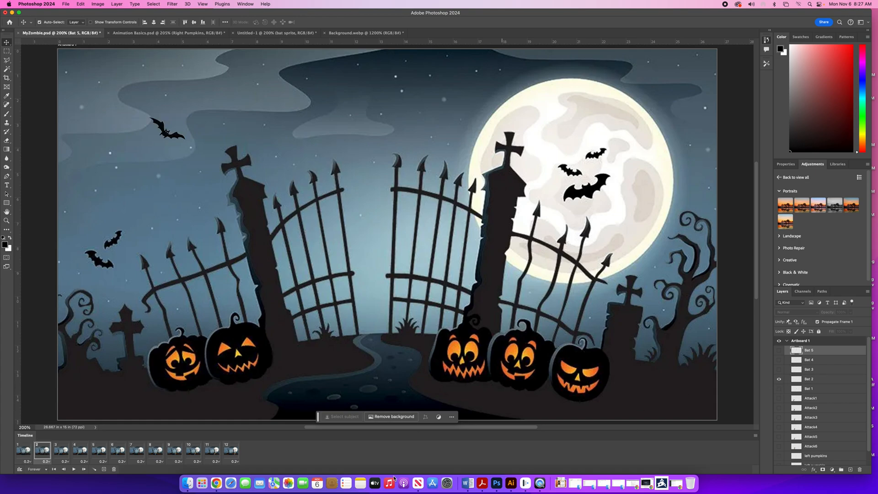
left_click(64, 451)
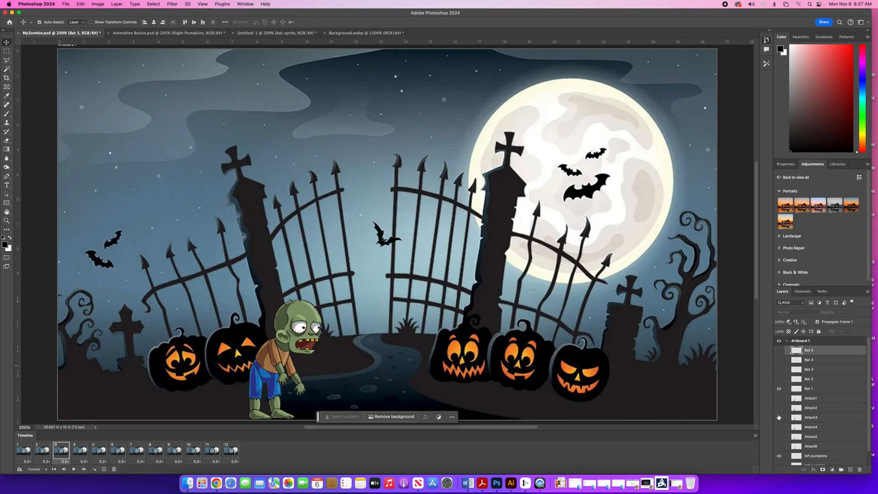
left_click(778, 389)
left_click(779, 369)
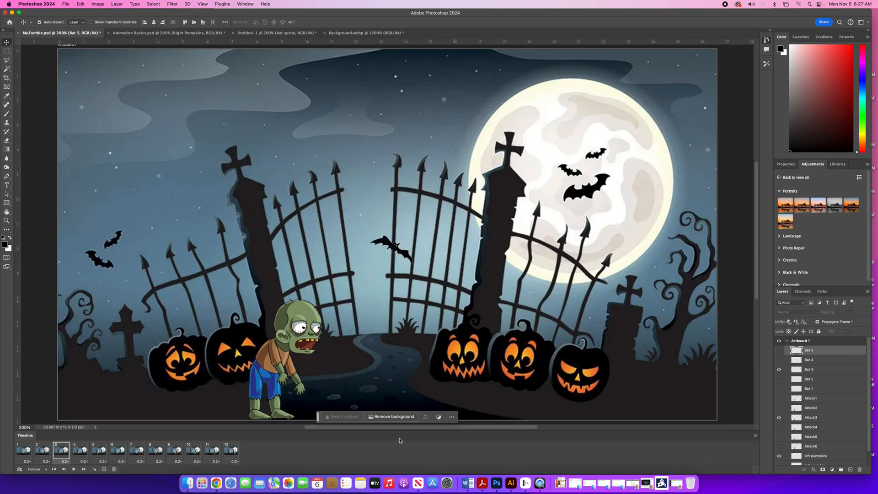
Replace Bat 1 with Bat 4 as the visible bat layer on frame 4, and with Bat 5 on frame 5
left_click(80, 451)
left_click(778, 389)
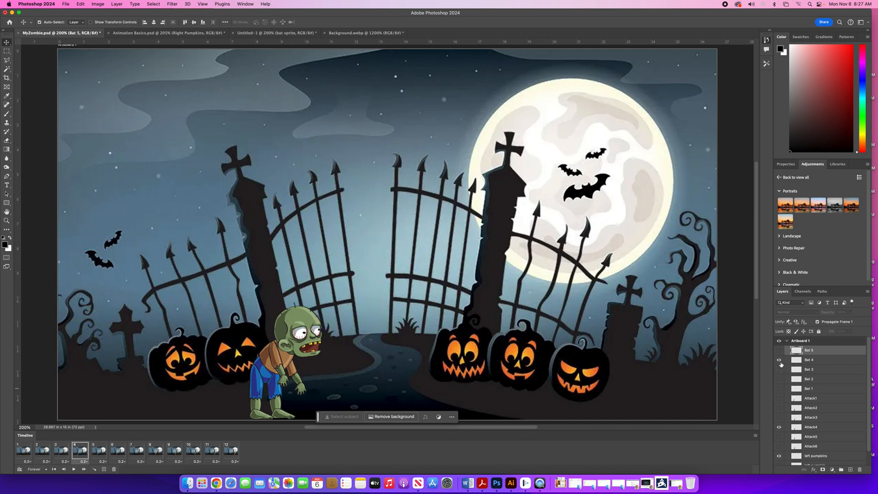
left_click(98, 451)
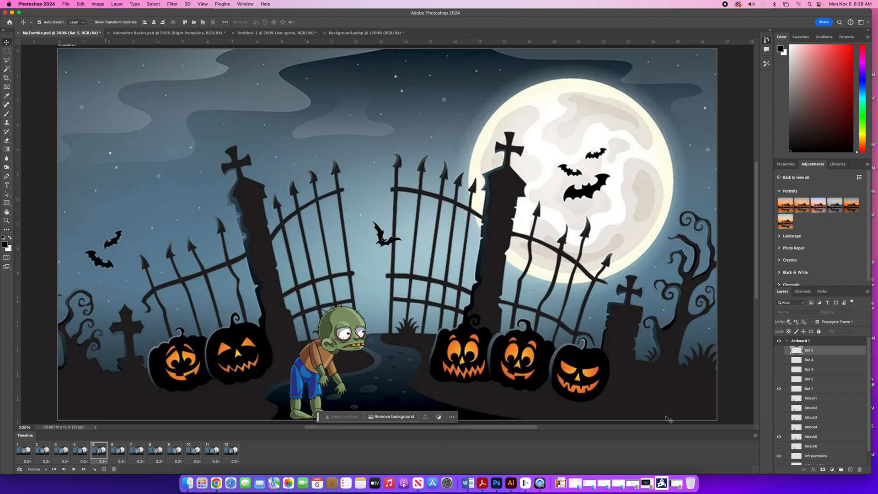
left_click(780, 351)
left_click(779, 389)
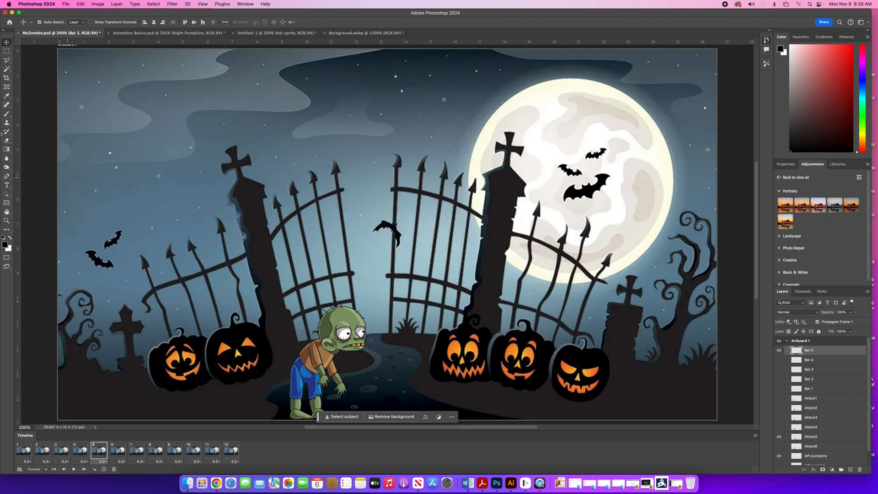